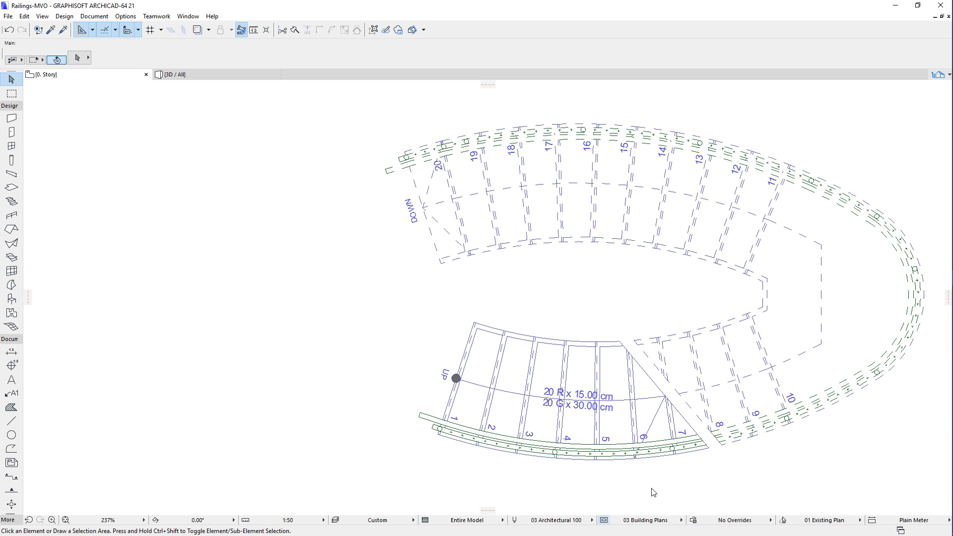
Review Model View Options, collapse Stair and Railing Options, then go to the Document menu.
{"action": "key", "text": "ctrl+shift+b"}
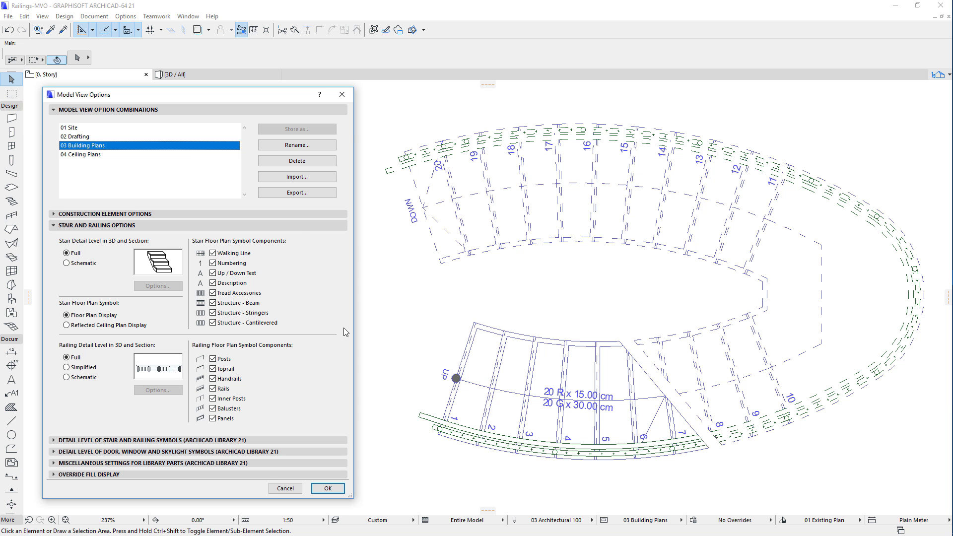
{"action": "left_click", "coordinate": [300, 225]}
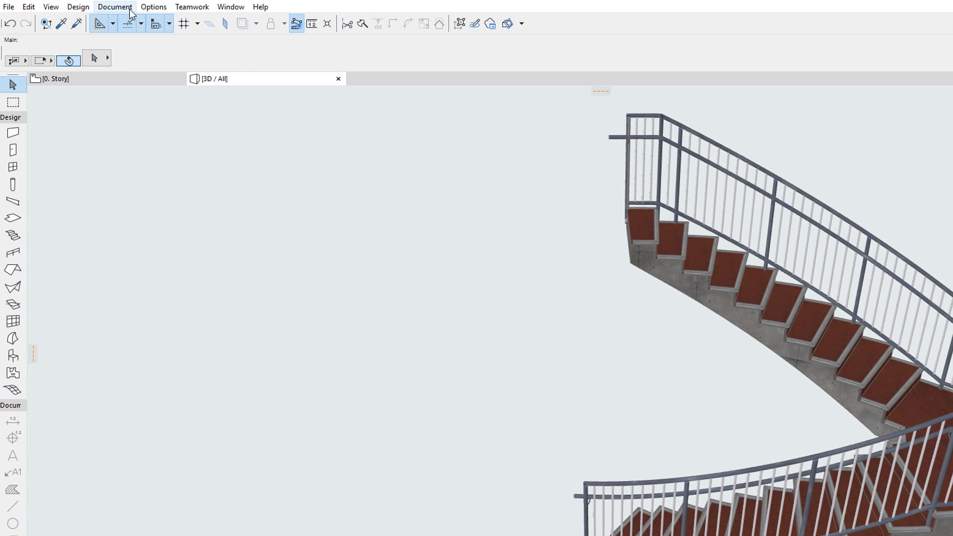
{"action": "left_click", "coordinate": [130, 9]}
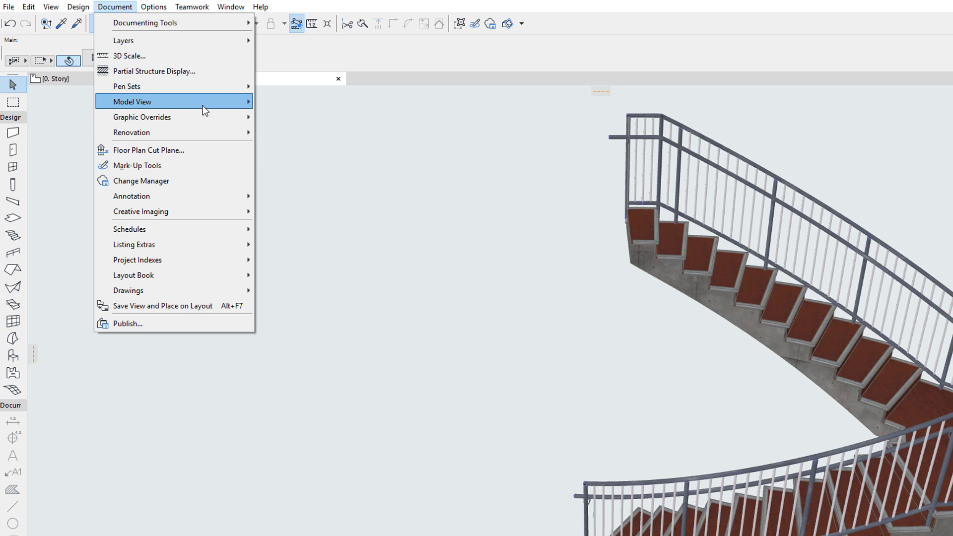
{"action": "mouse_move", "coordinate": [205, 110]}
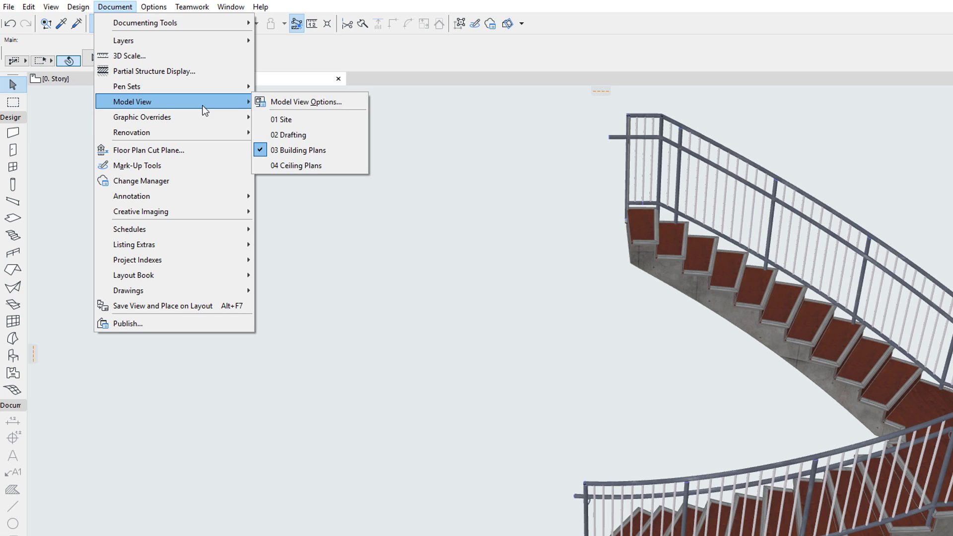
{"action": "left_click", "coordinate": [353, 104]}
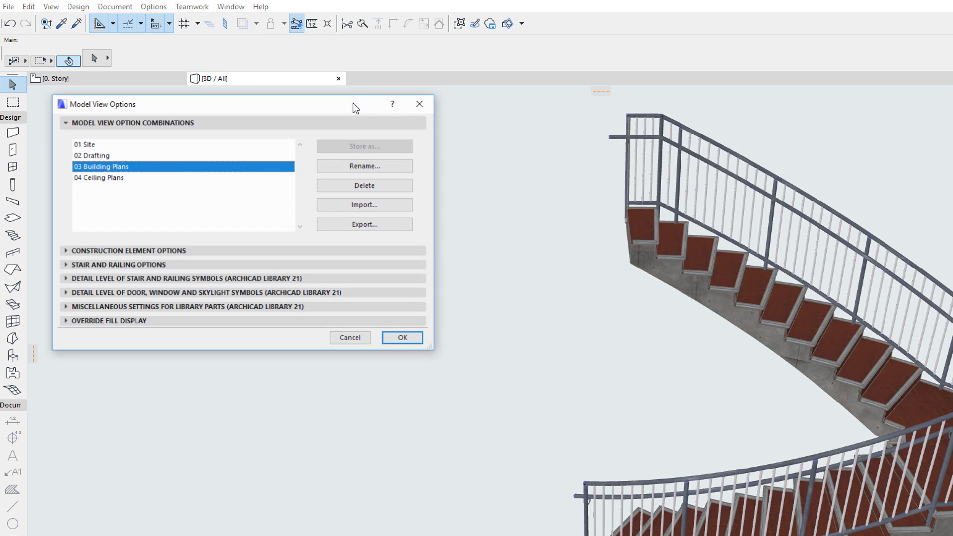
{"action": "left_click", "coordinate": [263, 266]}
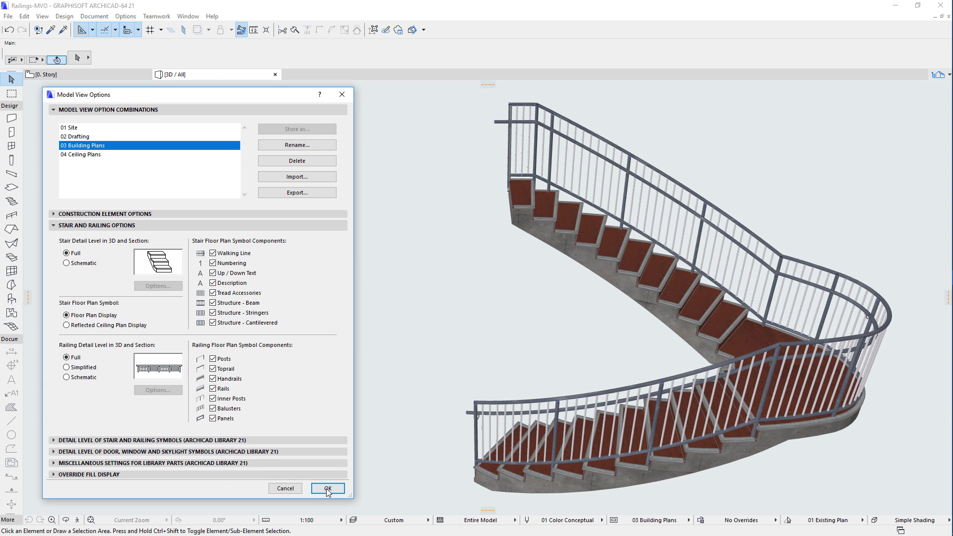
Set the 3D Railing Detail Level to Simplified and zoom in on the box-shaped railings.
{"action": "left_click", "coordinate": [321, 484]}
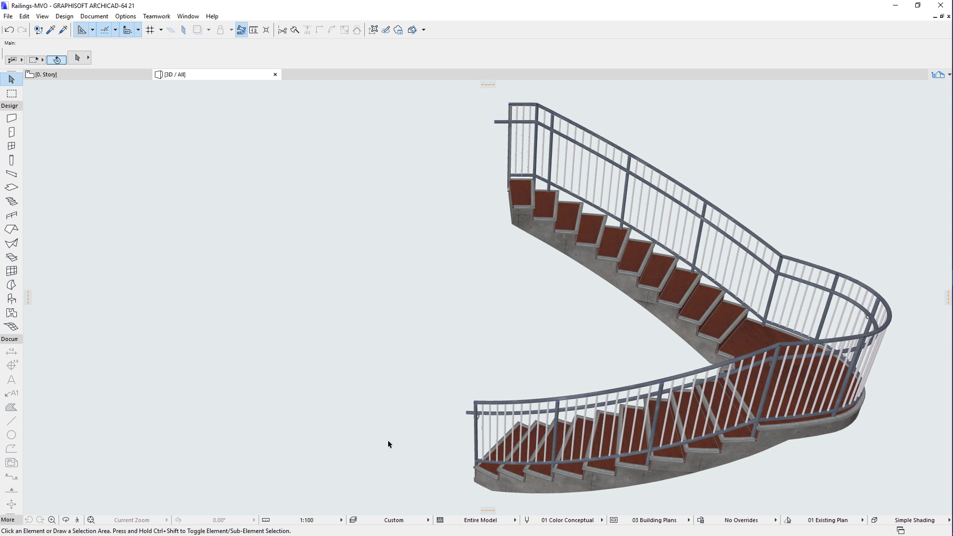
{"action": "left_click", "coordinate": [613, 521]}
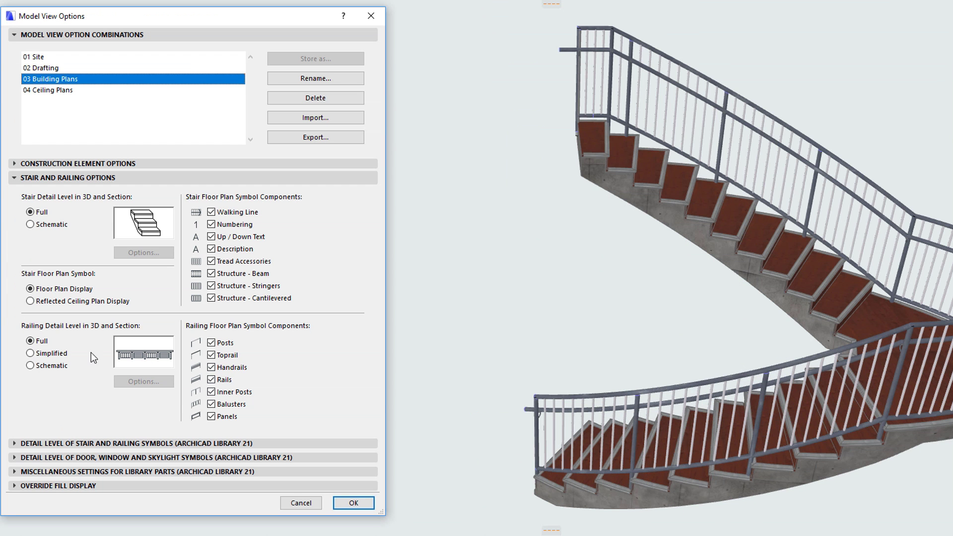
{"action": "left_click", "coordinate": [95, 365]}
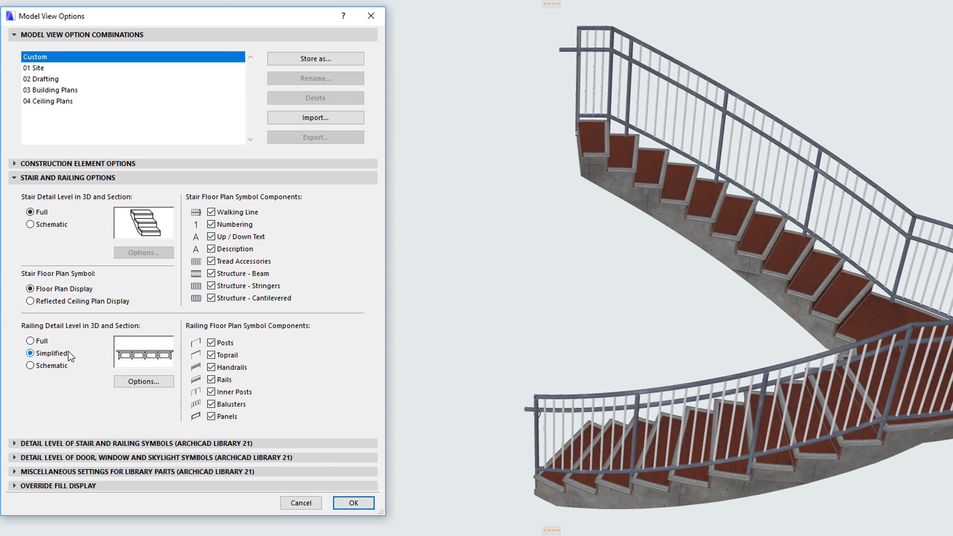
{"action": "left_click", "coordinate": [363, 503]}
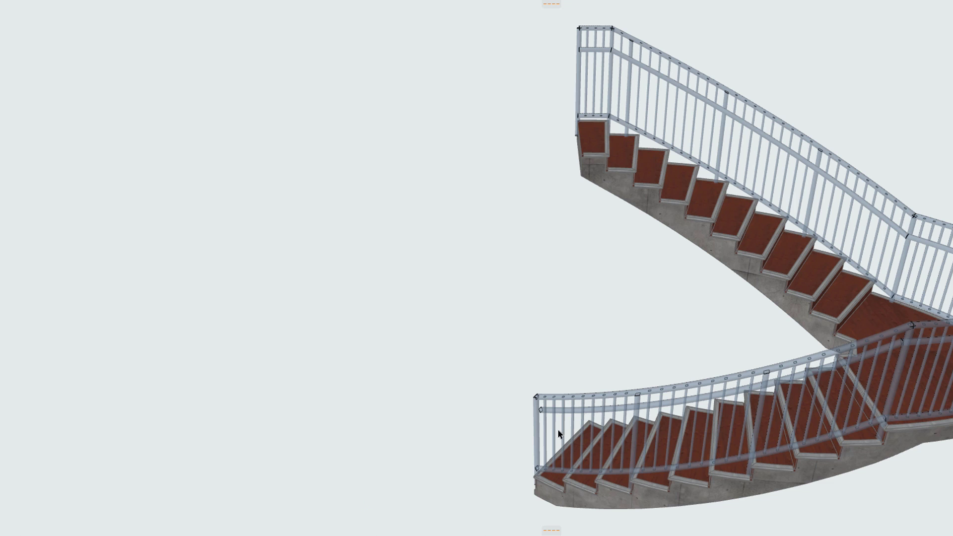
{"action": "scroll", "coordinate": [526, 409], "scroll_direction": "up", "scroll_amount": 10}
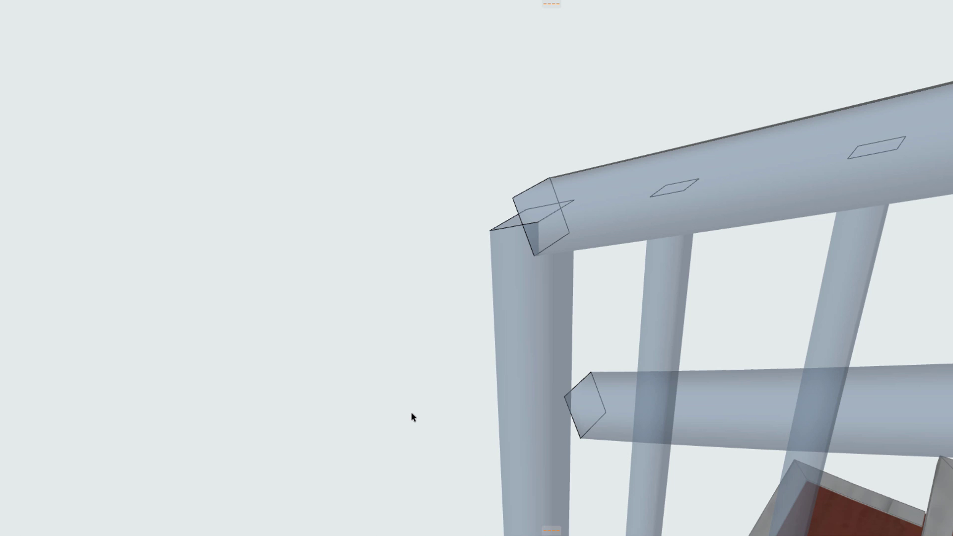
{"action": "scroll", "coordinate": [412, 413], "scroll_direction": "down", "scroll_amount": 10}
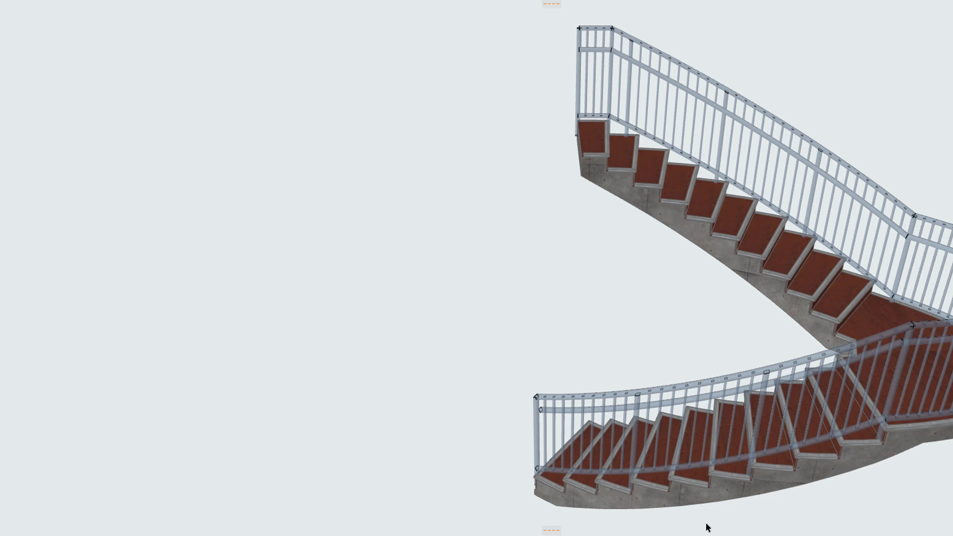
{"action": "key", "text": "ctrl+shift+b"}
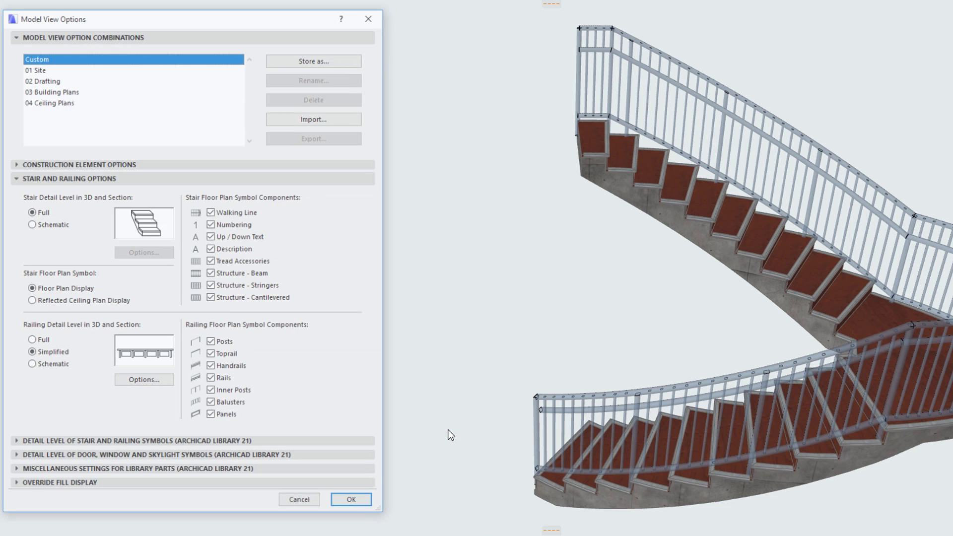
Switch railings to Schematic detail level and give the schematic railing surface Glass - Lamp.
{"action": "left_click", "coordinate": [62, 366]}
{"action": "left_click", "coordinate": [361, 504]}
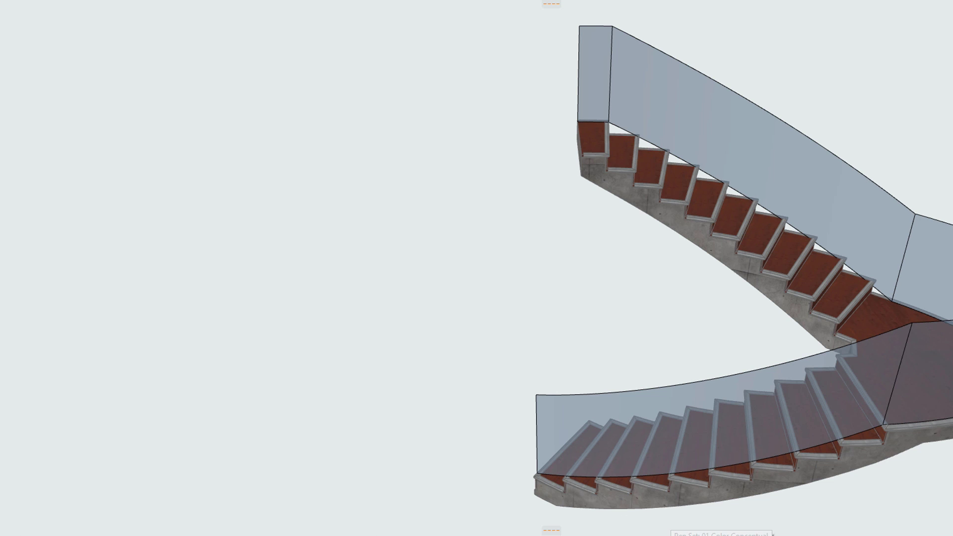
{"action": "key", "text": "ctrl+shift+b"}
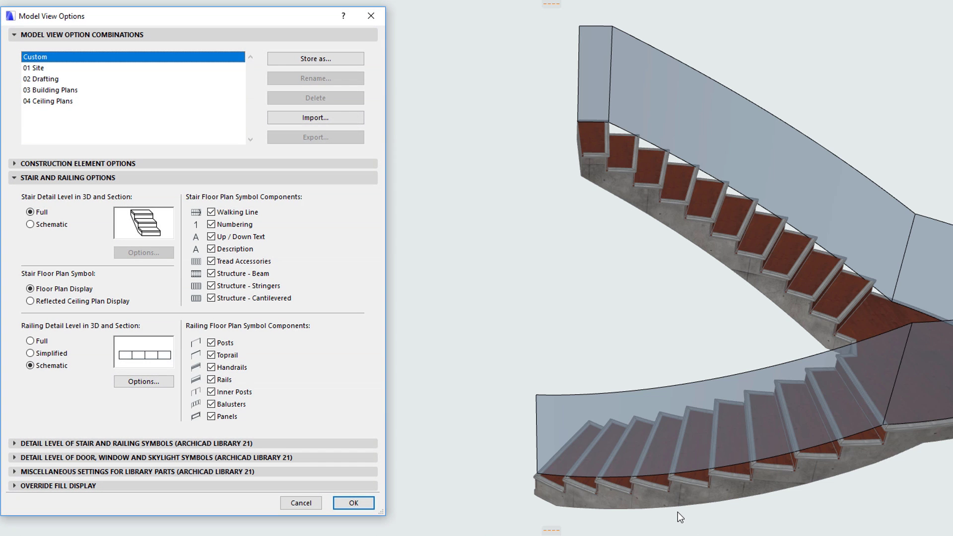
{"action": "left_click", "coordinate": [144, 382]}
{"action": "left_click", "coordinate": [615, 105]}
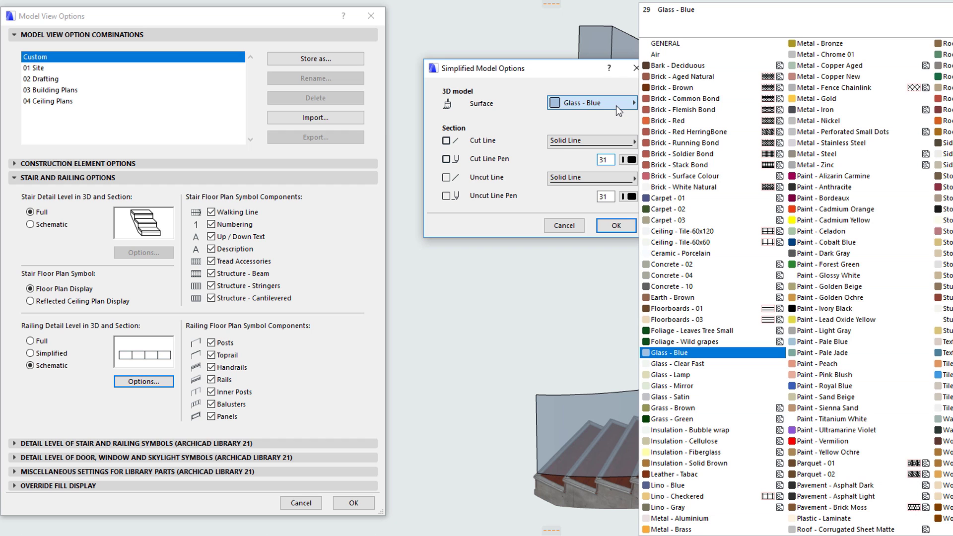
{"action": "left_click", "coordinate": [727, 373]}
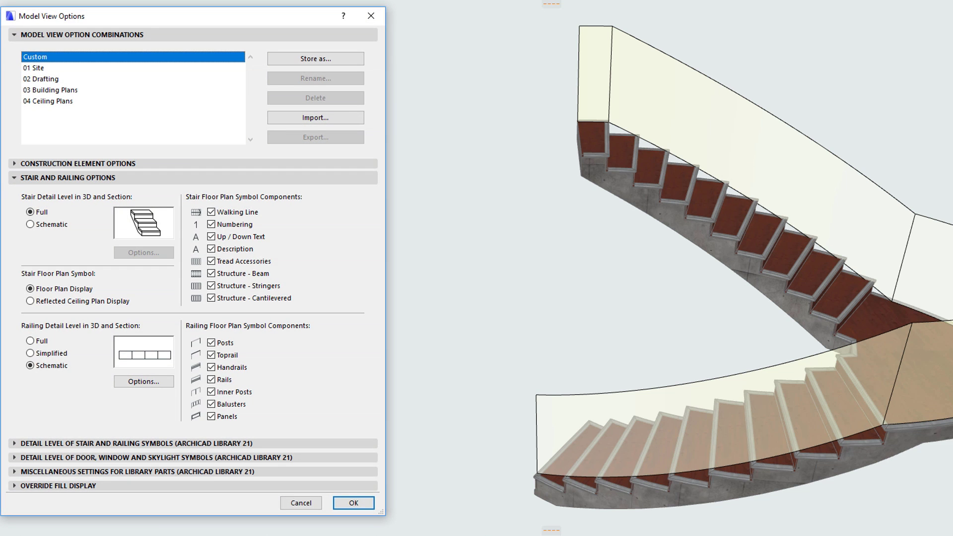
Reapply the 03 Building Plans combination to restore full-detail railings with posts and balusters.
{"action": "left_click", "coordinate": [112, 90]}
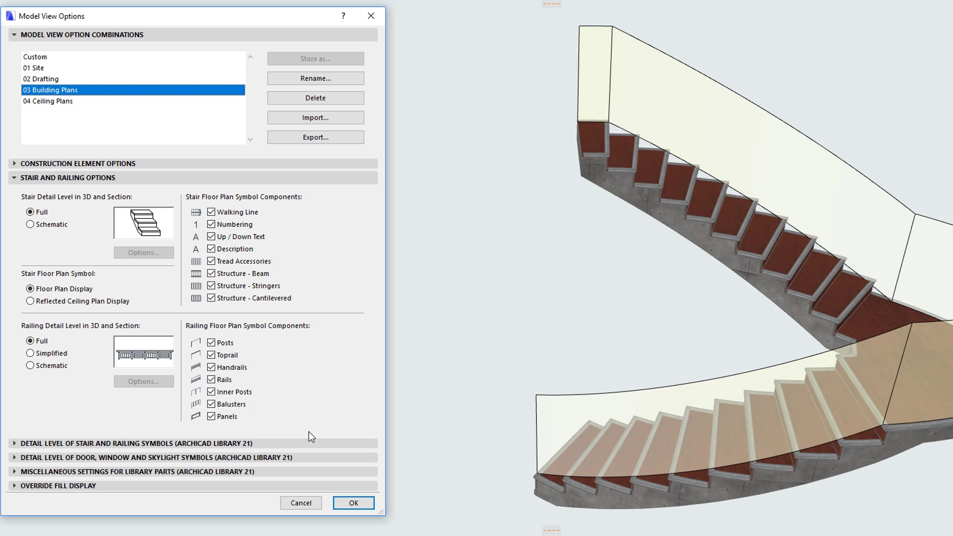
{"action": "left_click", "coordinate": [365, 502]}
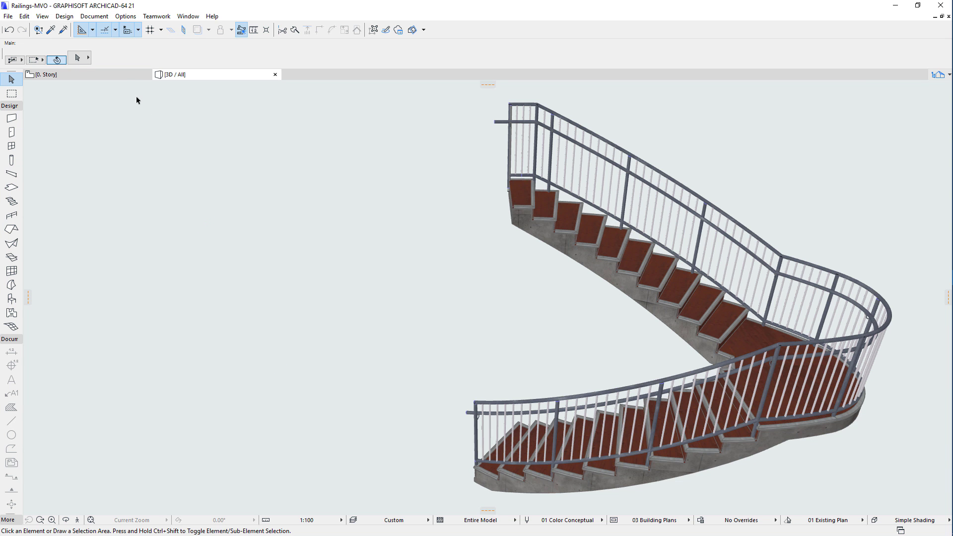
Go to the 0. Story plan, check the stair railing's settings, and reopen Model View Options.
{"action": "left_click", "coordinate": [125, 74]}
{"action": "left_click", "coordinate": [422, 417]}
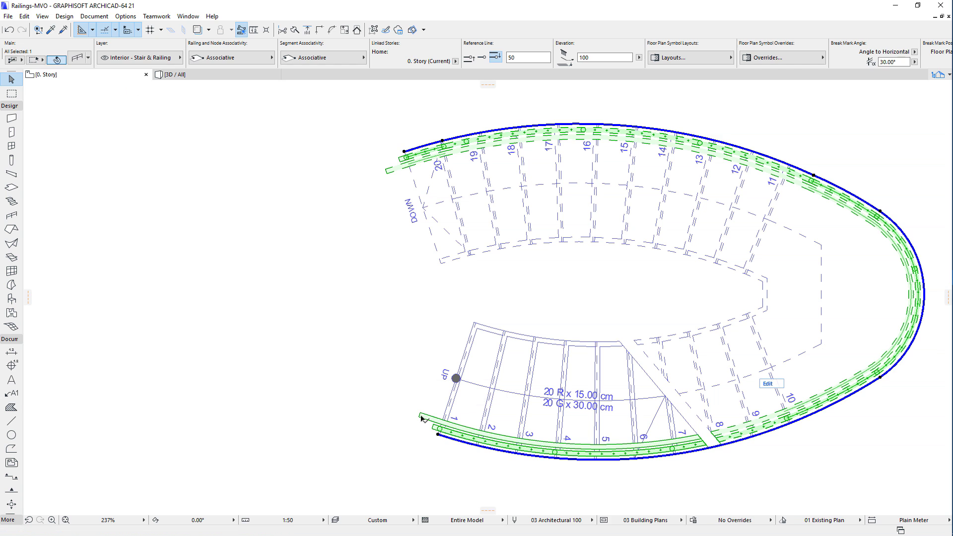
{"action": "left_click", "coordinate": [74, 56]}
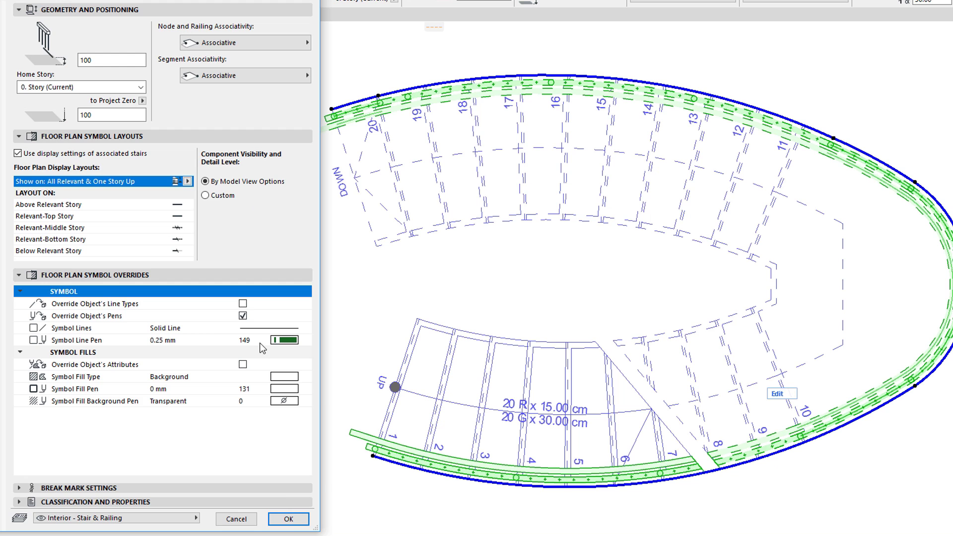
{"action": "left_click", "coordinate": [288, 519]}
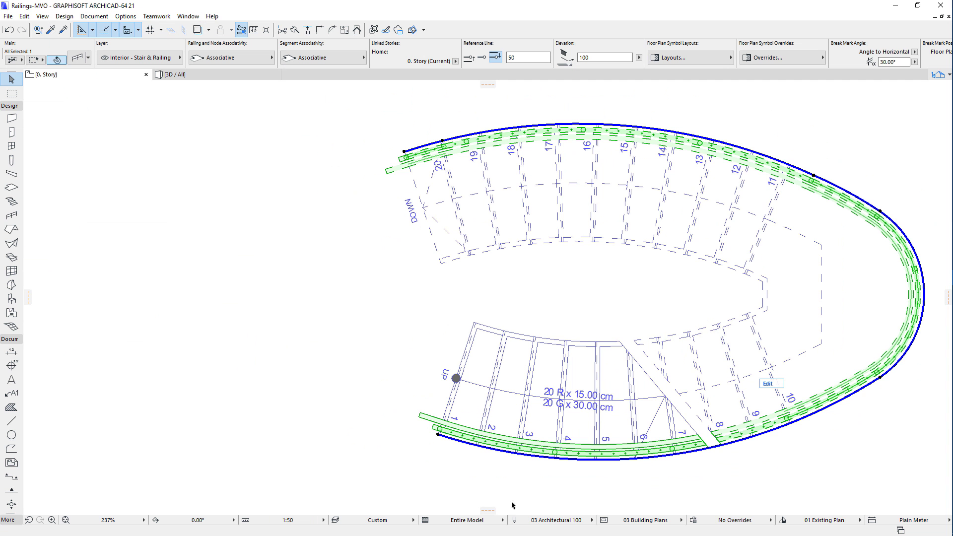
{"action": "left_click", "coordinate": [604, 520]}
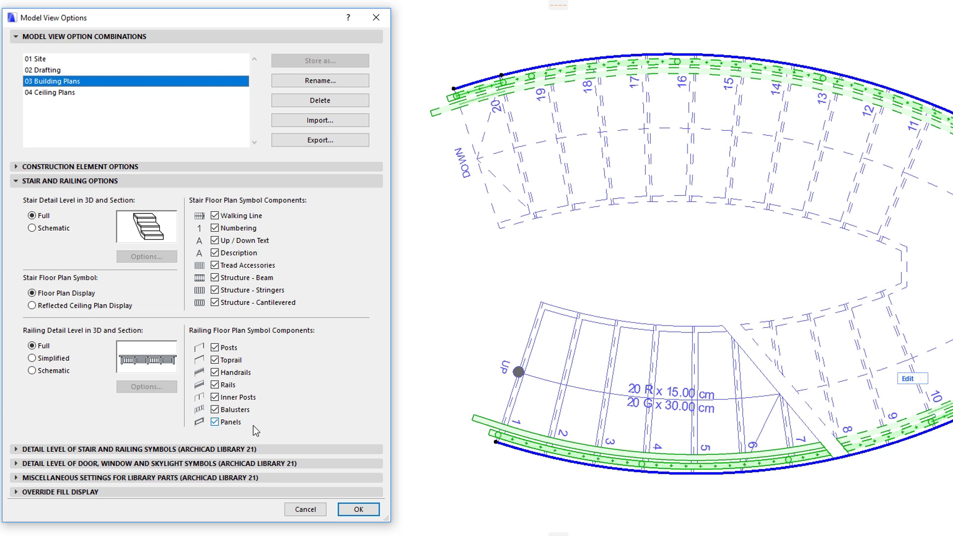
Untick Panels, Balusters and Inner Posts so the plan symbol shows only Toprail and Handrails.
{"action": "left_click", "coordinate": [216, 423]}
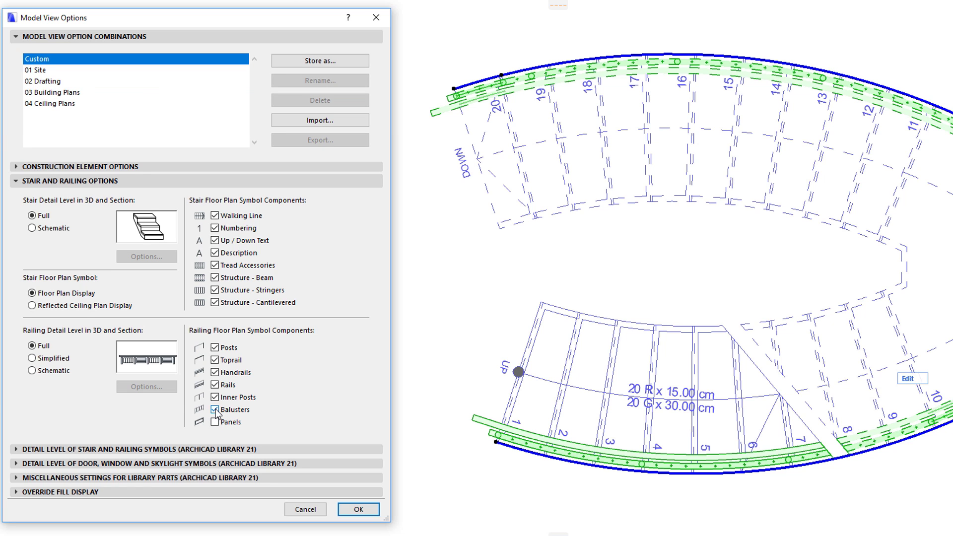
{"action": "left_click", "coordinate": [216, 410]}
{"action": "left_click", "coordinate": [215, 397]}
{"action": "left_click", "coordinate": [358, 509]}
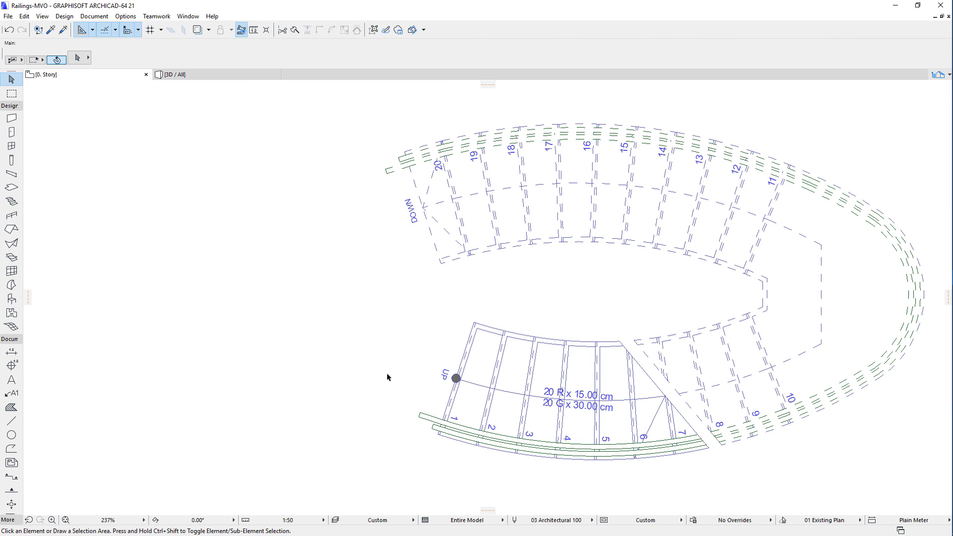
Load 03 Building Plans and select Posts under Detail Level of Stair and Railing Symbols.
{"action": "left_click", "coordinate": [603, 520]}
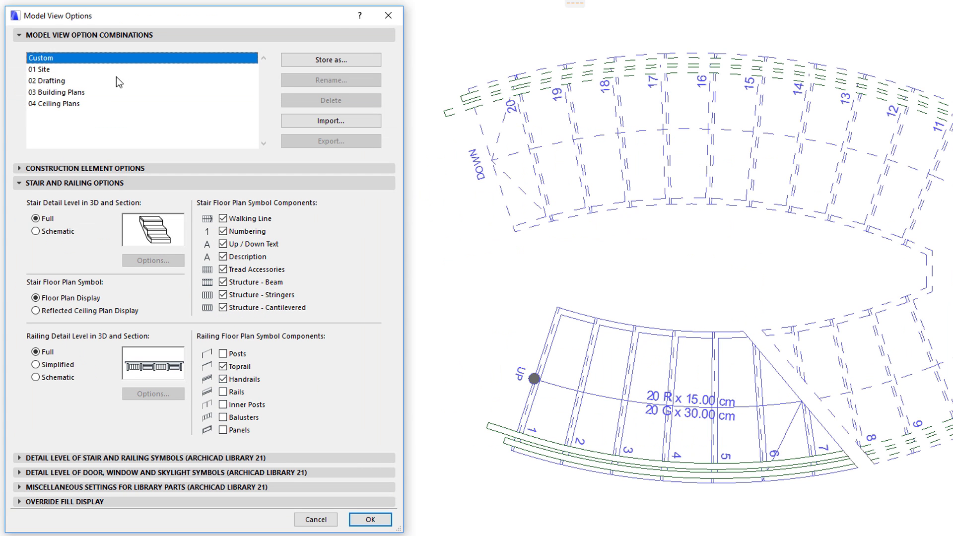
{"action": "left_click", "coordinate": [106, 92]}
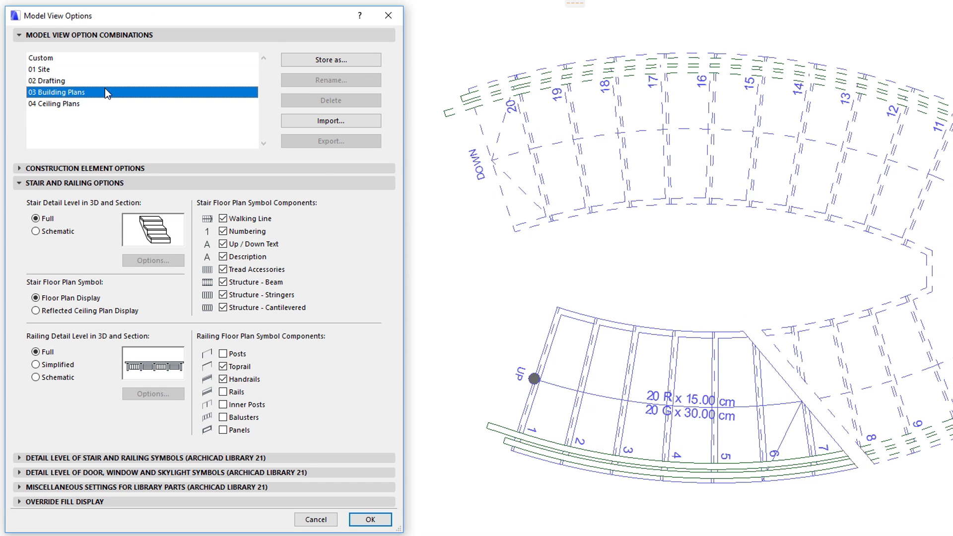
{"action": "left_click", "coordinate": [340, 179]}
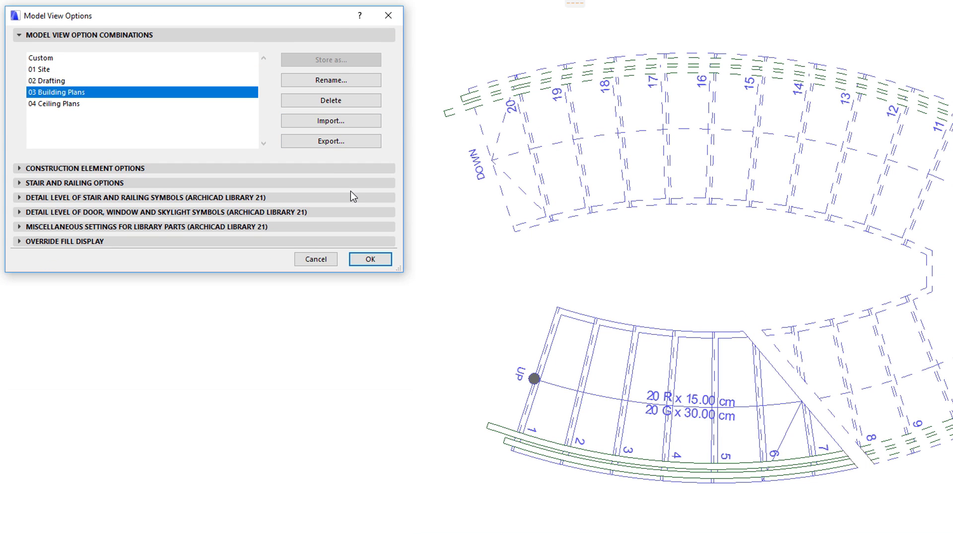
{"action": "left_click", "coordinate": [350, 195]}
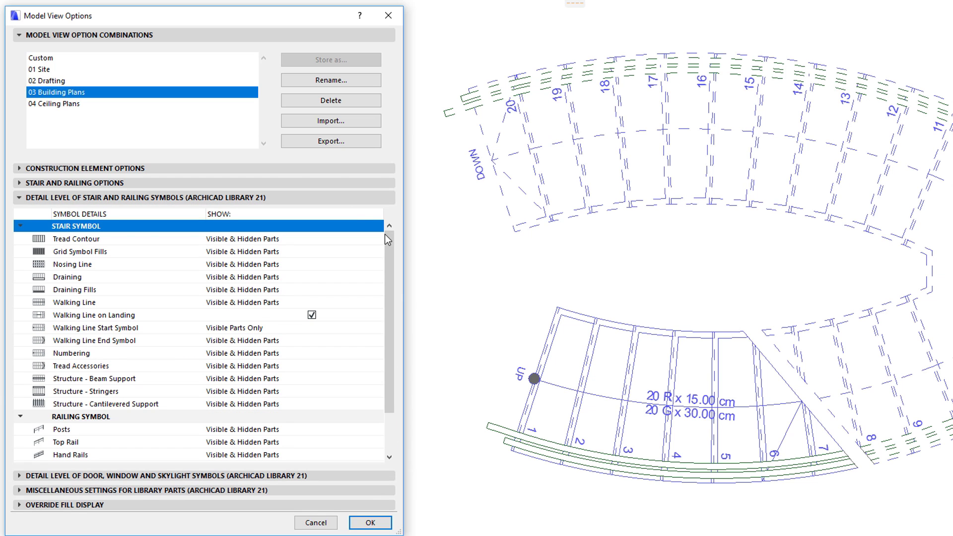
{"action": "left_click_drag", "start_coordinate": [389, 235], "coordinate": [389, 363]}
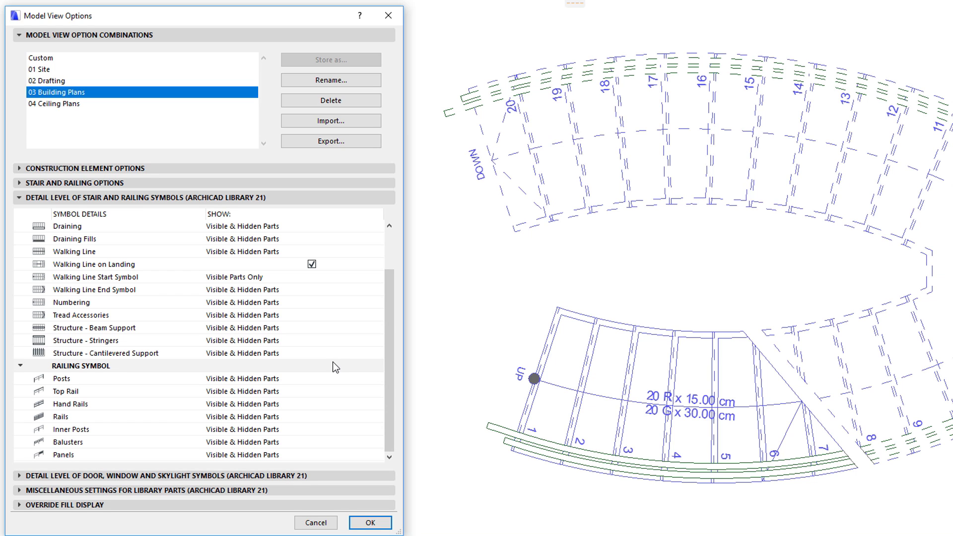
{"action": "left_click", "coordinate": [307, 380]}
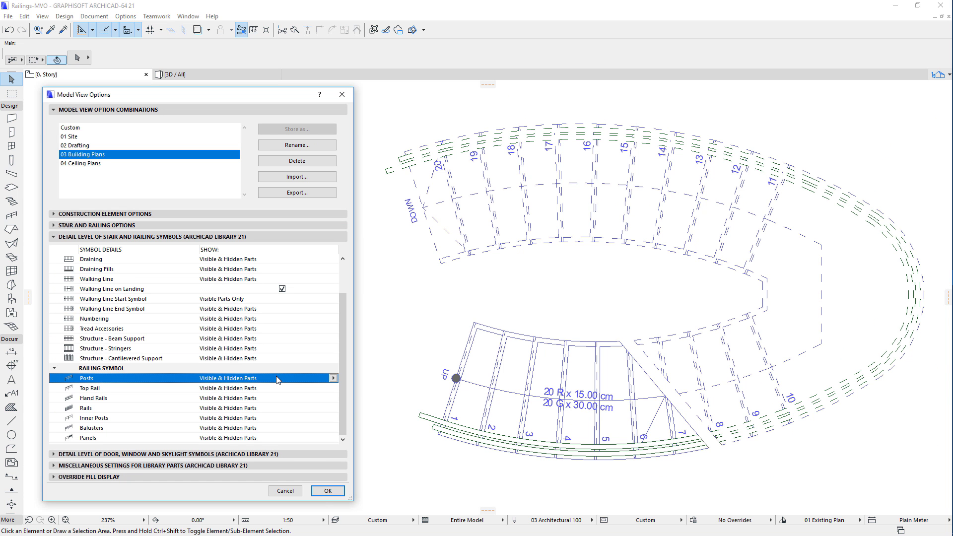
Apply 03 Building Plans so posts and balusters reappear on the plan, then reopen the options.
{"action": "left_click", "coordinate": [328, 491]}
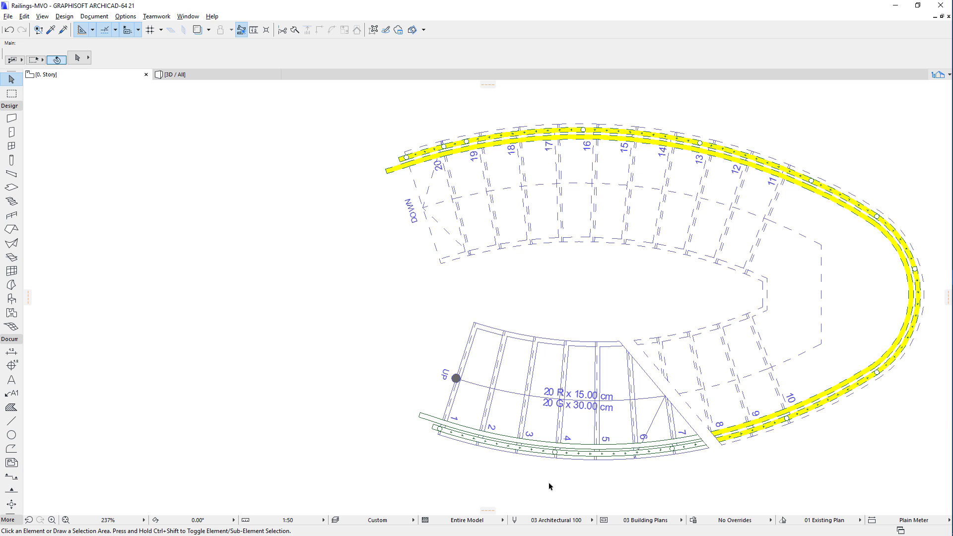
{"action": "key", "text": "ctrl+shift+b"}
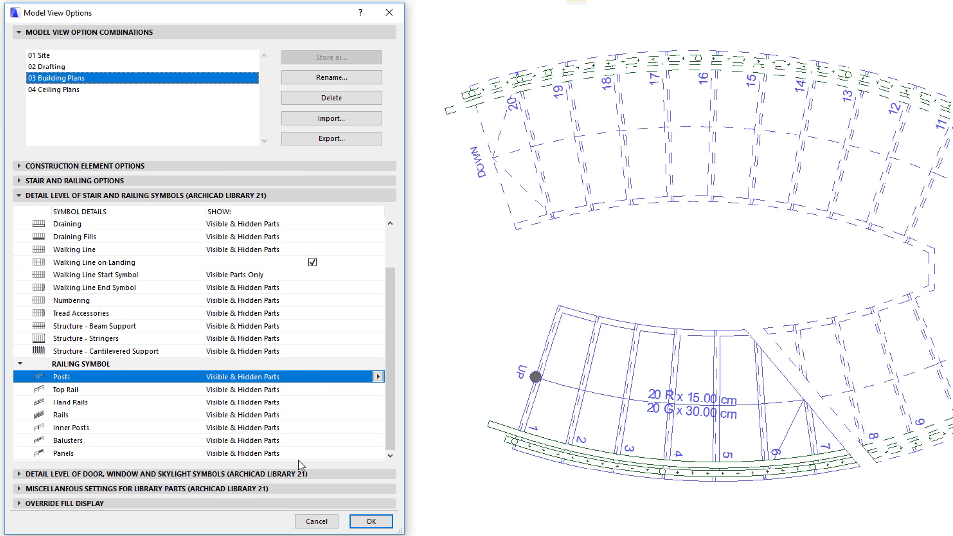
Switch Posts display through Visible Parts Only and Hidden Parts Only, ending on Visible & Hidden Parts.
{"action": "left_click", "coordinate": [378, 377]}
{"action": "left_click", "coordinate": [406, 380]}
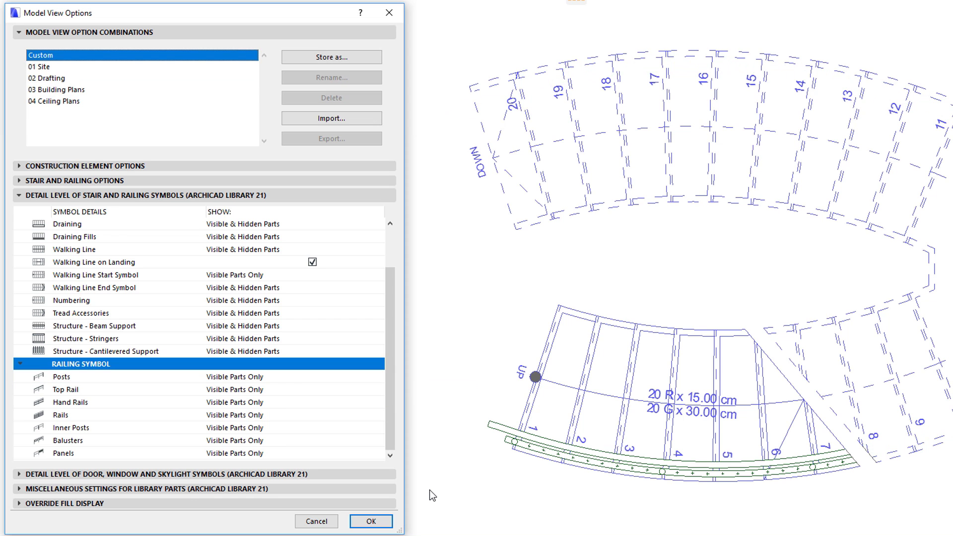
{"action": "left_click", "coordinate": [378, 377]}
{"action": "left_click", "coordinate": [401, 389]}
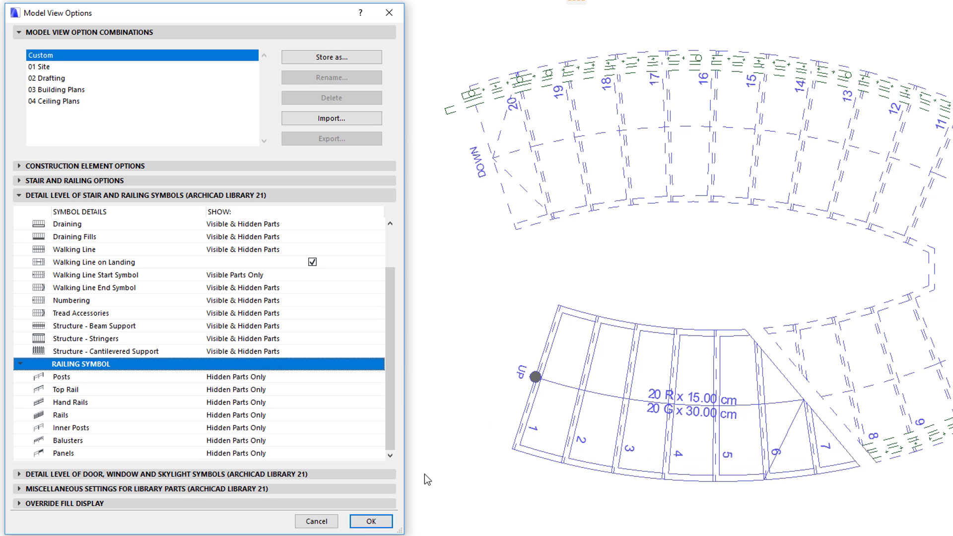
{"action": "left_click", "coordinate": [378, 377]}
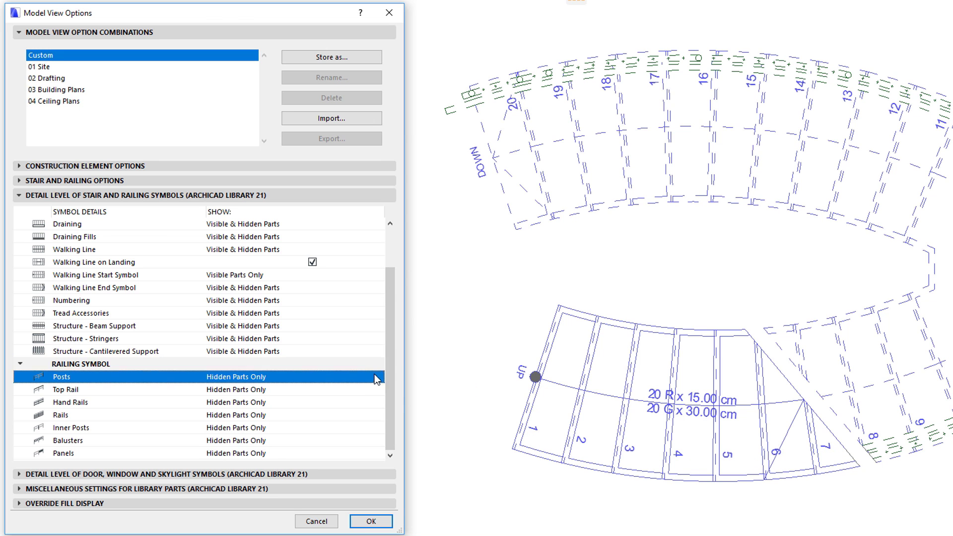
{"action": "left_click", "coordinate": [400, 401]}
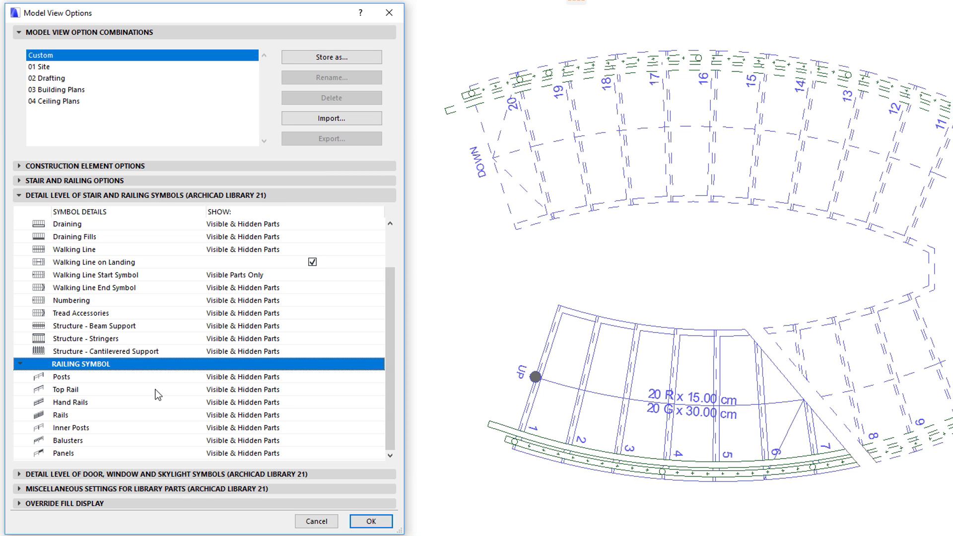
Select each railing symbol part in turn, from Posts down to Panels.
{"action": "left_click", "coordinate": [119, 377]}
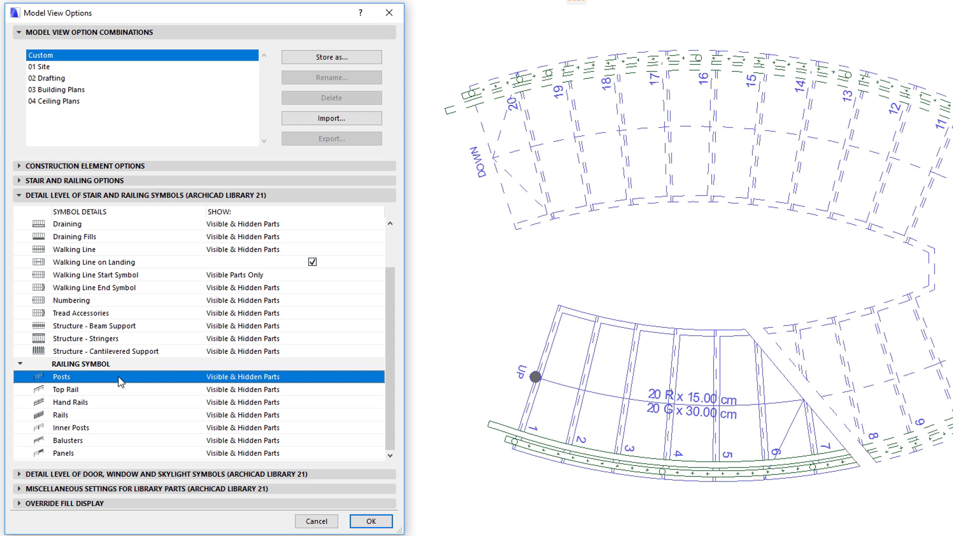
{"action": "left_click", "coordinate": [124, 389]}
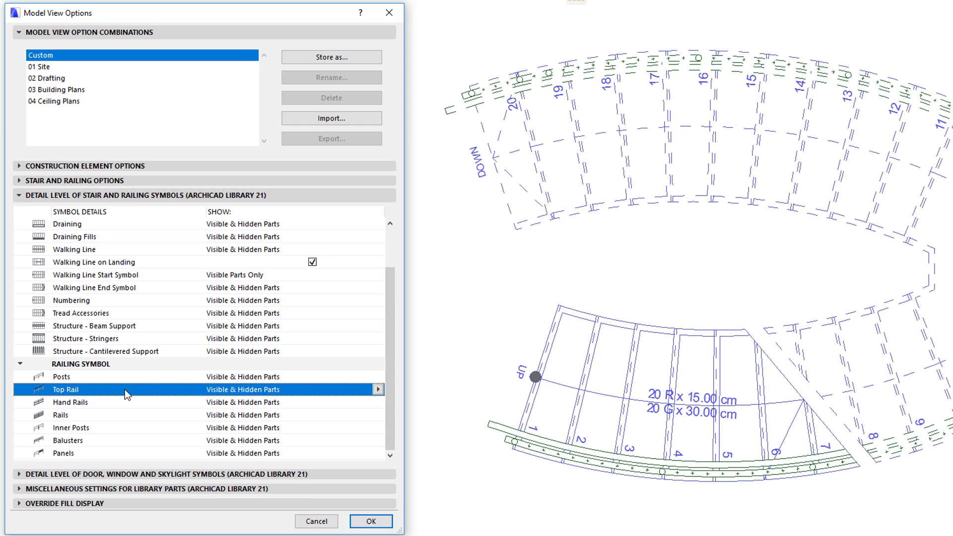
{"action": "left_click", "coordinate": [126, 404]}
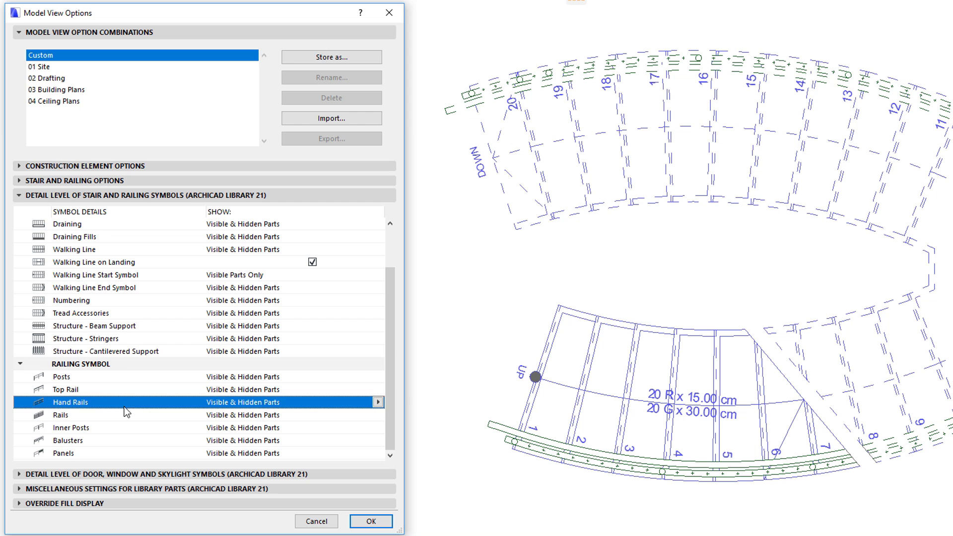
{"action": "left_click", "coordinate": [124, 416]}
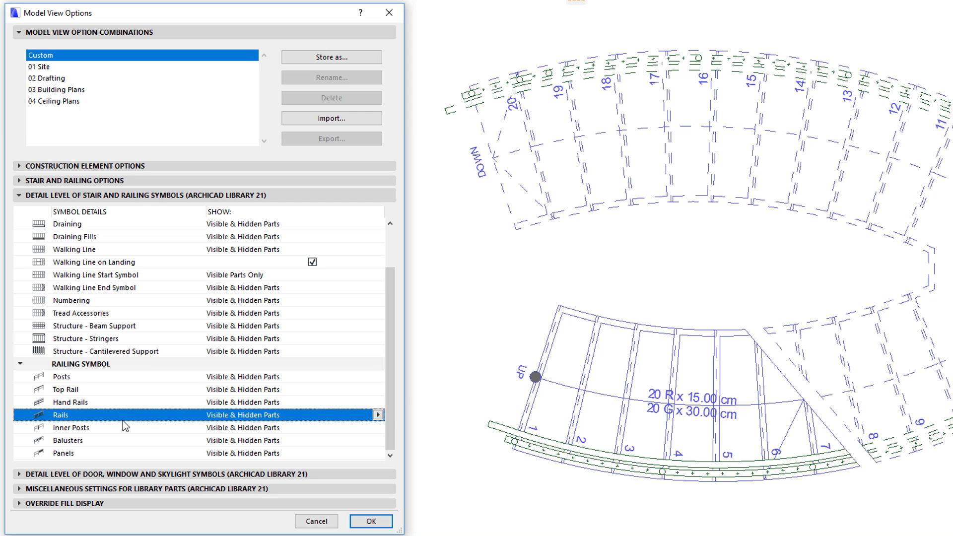
{"action": "left_click", "coordinate": [123, 428]}
{"action": "left_click", "coordinate": [127, 441]}
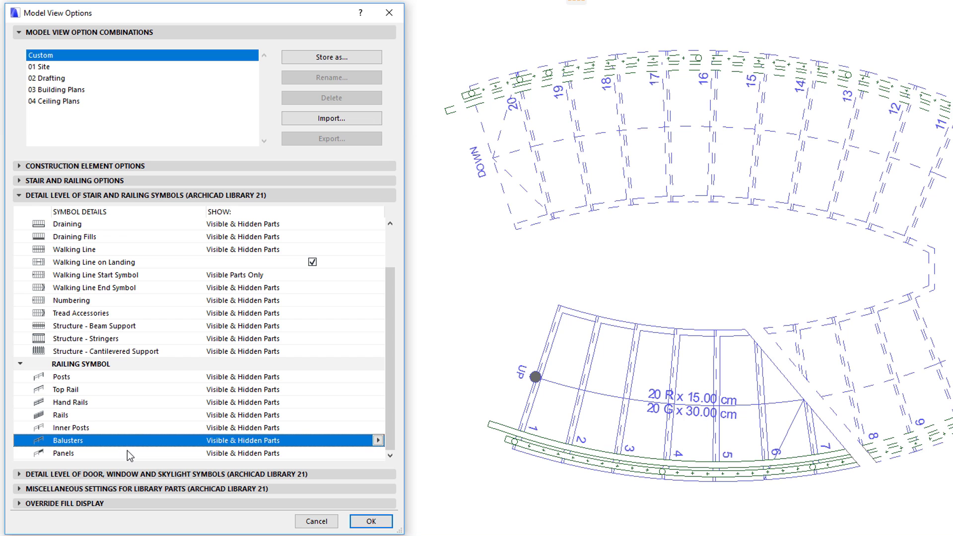
{"action": "left_click", "coordinate": [128, 454]}
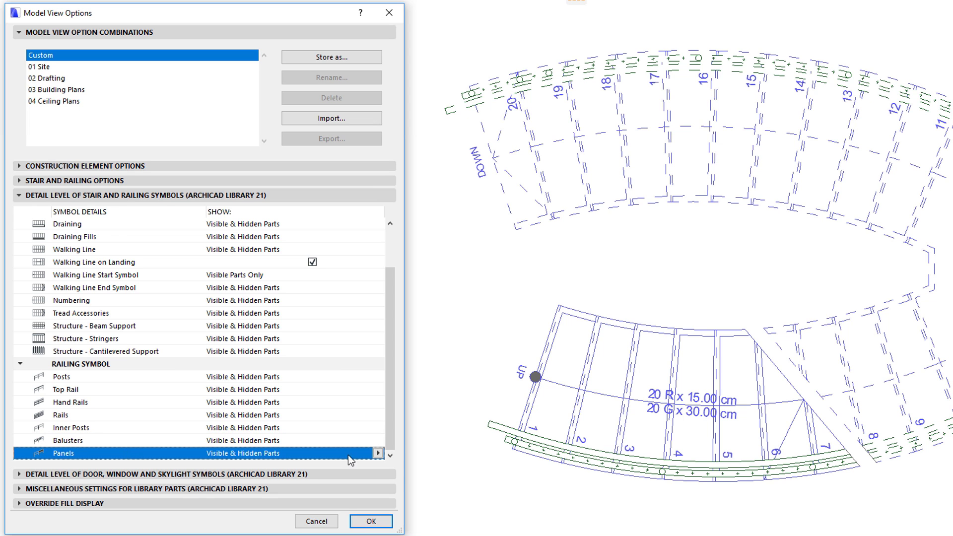
Set Panels, Balusters, Inner Posts, Rails and Posts to Visible Parts Only and apply.
{"action": "left_click", "coordinate": [378, 453]}
{"action": "left_click", "coordinate": [386, 454]}
{"action": "left_click", "coordinate": [376, 440]}
{"action": "left_click", "coordinate": [397, 440]}
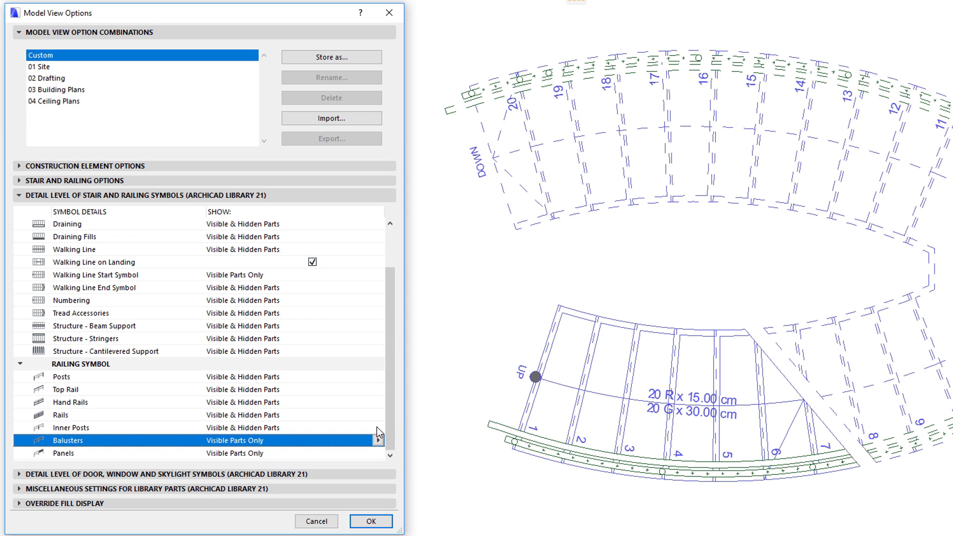
{"action": "left_click", "coordinate": [378, 427]}
{"action": "left_click", "coordinate": [397, 428]}
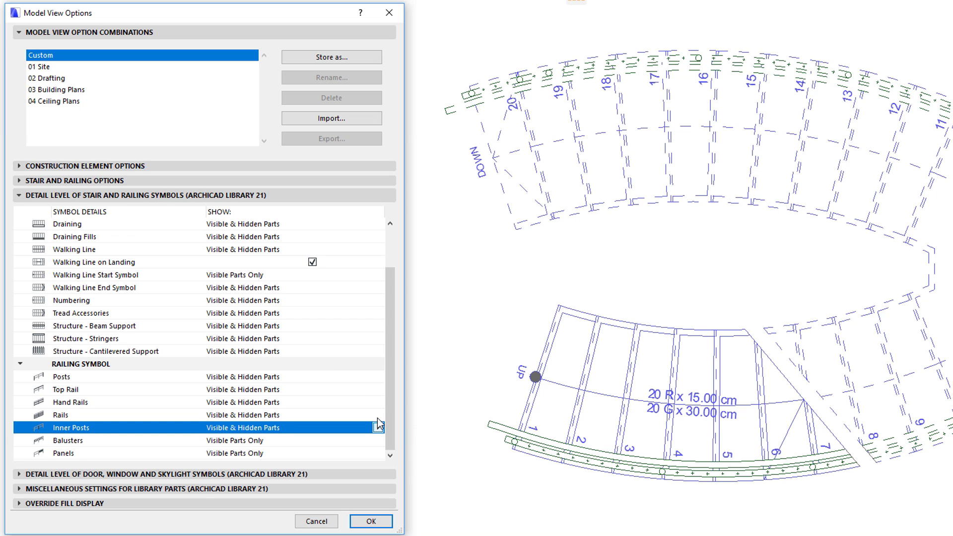
{"action": "left_click", "coordinate": [378, 417]}
{"action": "left_click", "coordinate": [395, 419]}
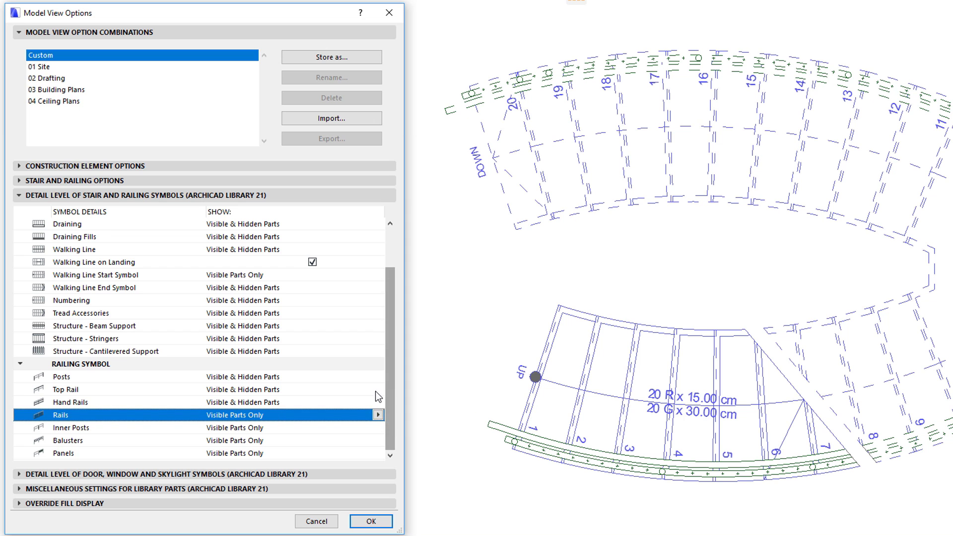
{"action": "left_click", "coordinate": [378, 377]}
{"action": "left_click", "coordinate": [397, 377]}
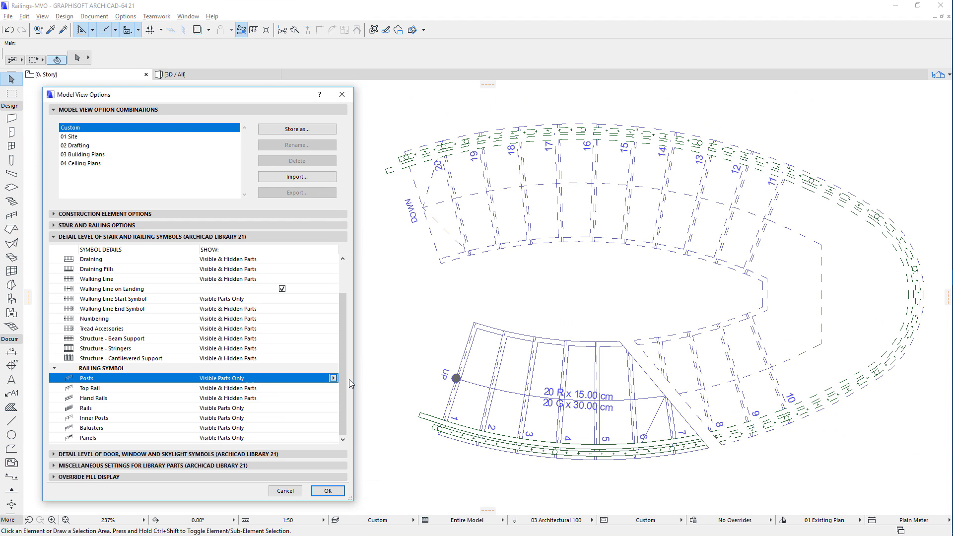
{"action": "left_click", "coordinate": [328, 491]}
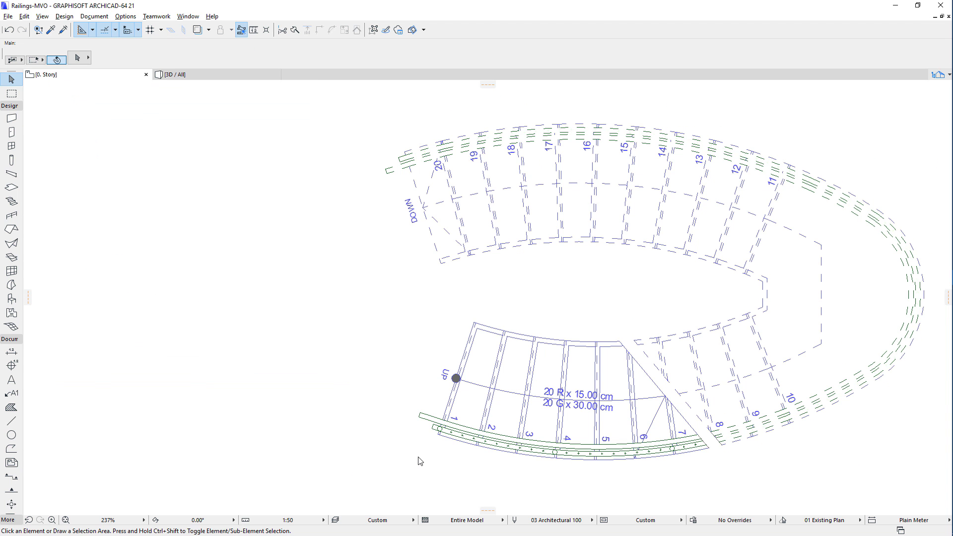